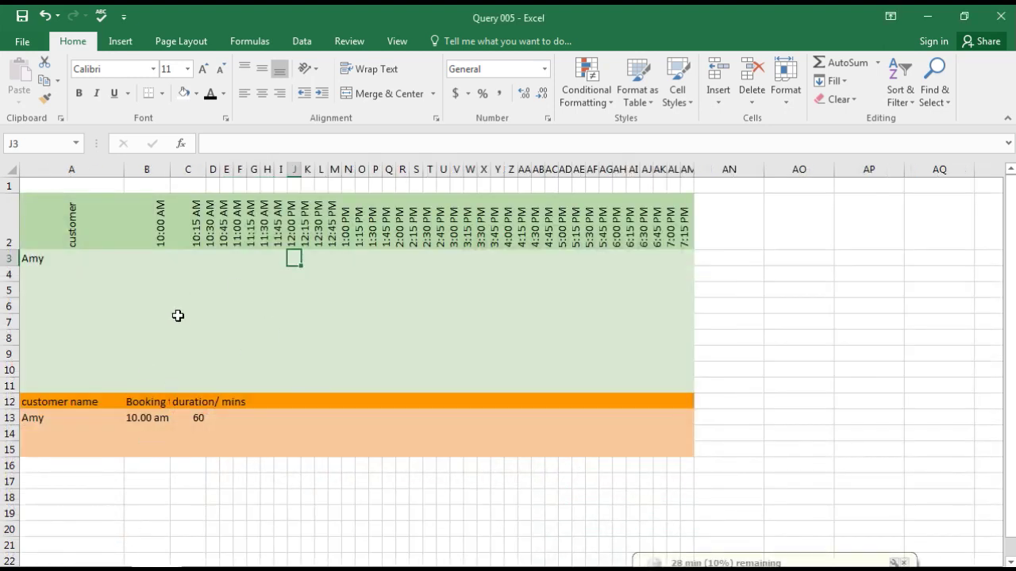
Fill the 12:00 PM–1:00 PM slots J3:N3 in the first customer's row with white
{"action": "left_click", "coordinate": [267, 258]}
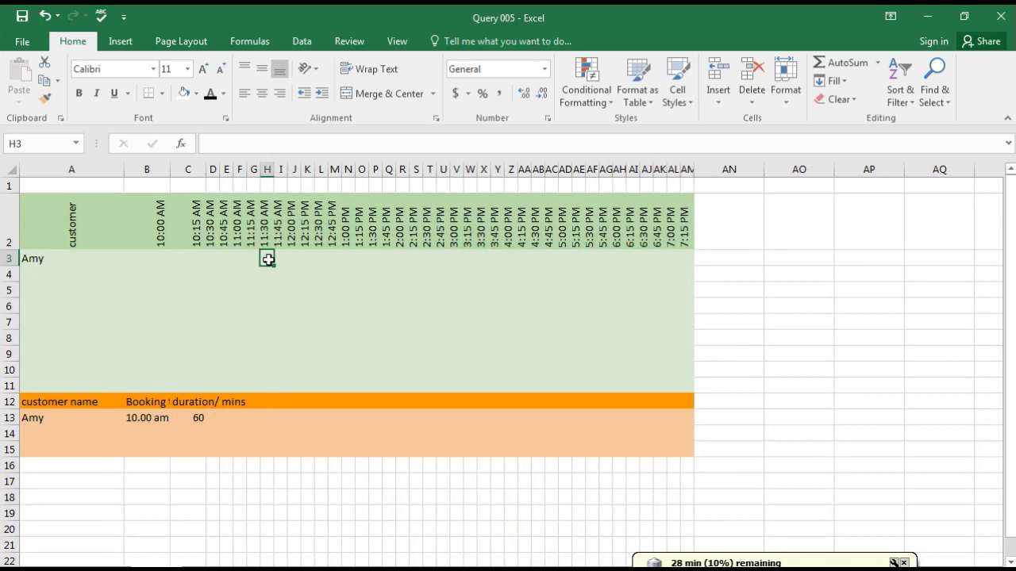
{"action": "left_click", "coordinate": [292, 258]}
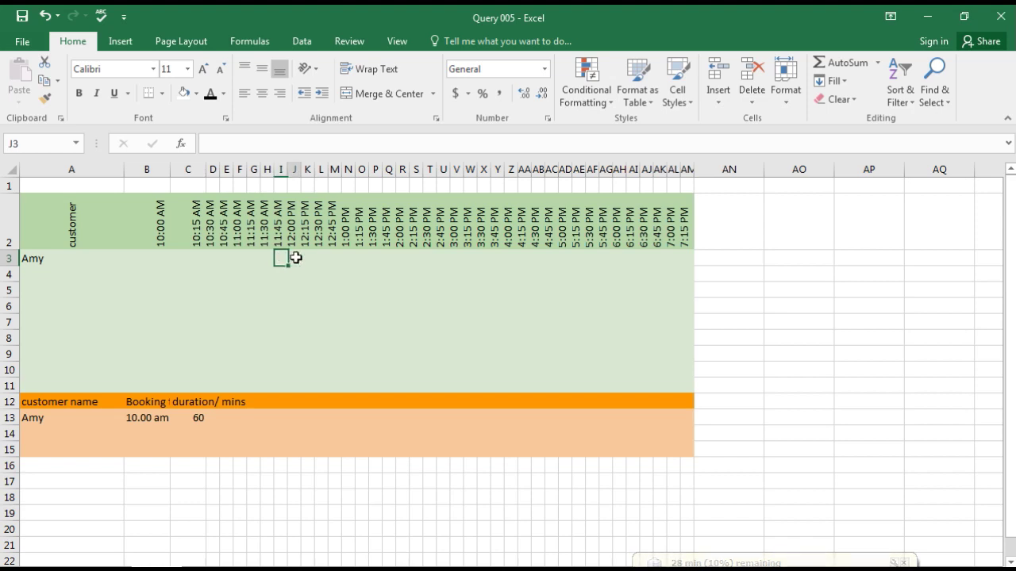
{"action": "key", "text": "shift+Right"}
{"action": "key", "text": "shift+Right"}
{"action": "key", "text": "shift+Right"}
{"action": "key", "text": "shift+Right"}
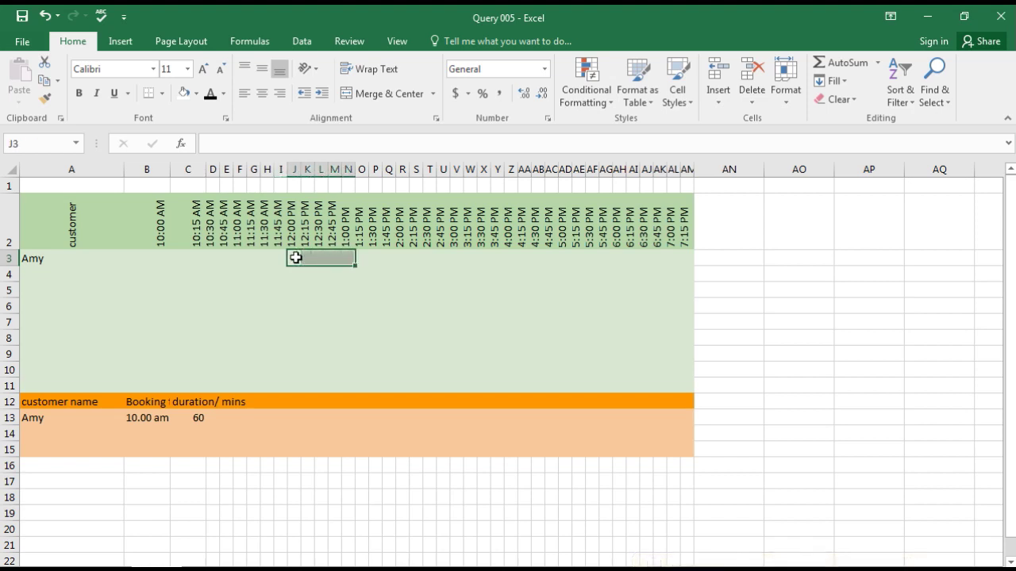
{"action": "left_click", "coordinate": [187, 96]}
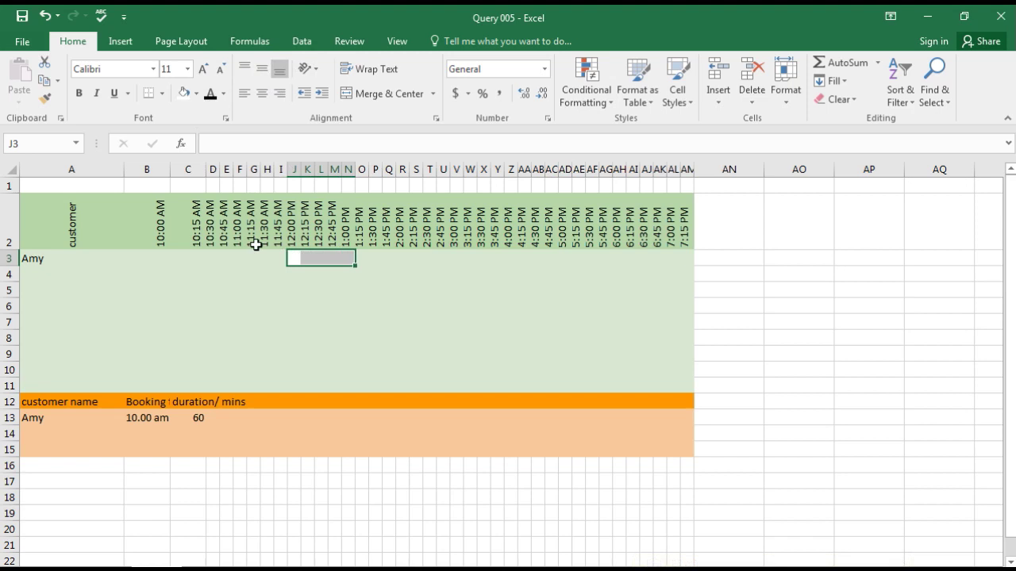
{"action": "left_click", "coordinate": [309, 288]}
{"action": "left_click", "coordinate": [293, 256]}
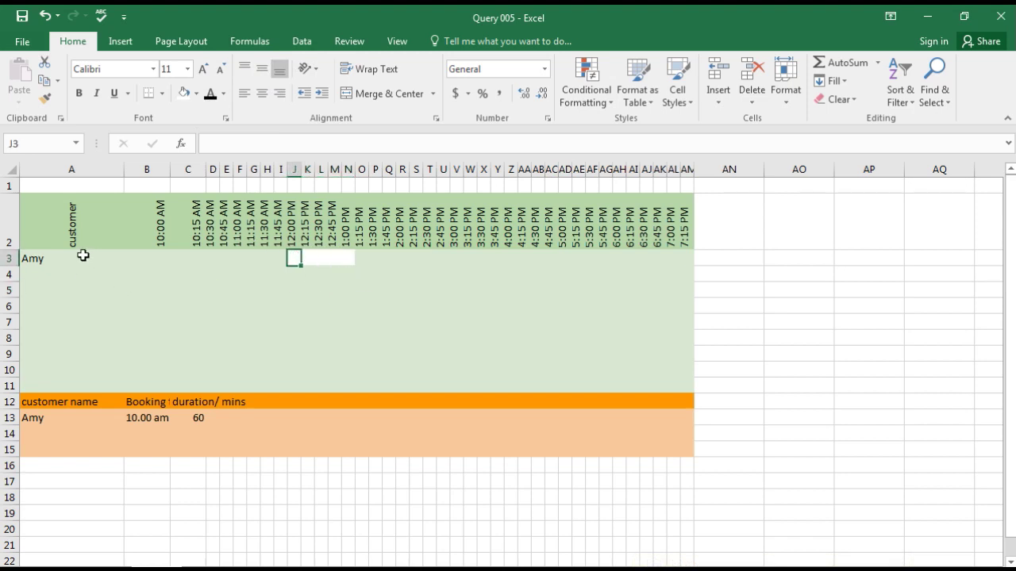
{"action": "left_click", "coordinate": [84, 257]}
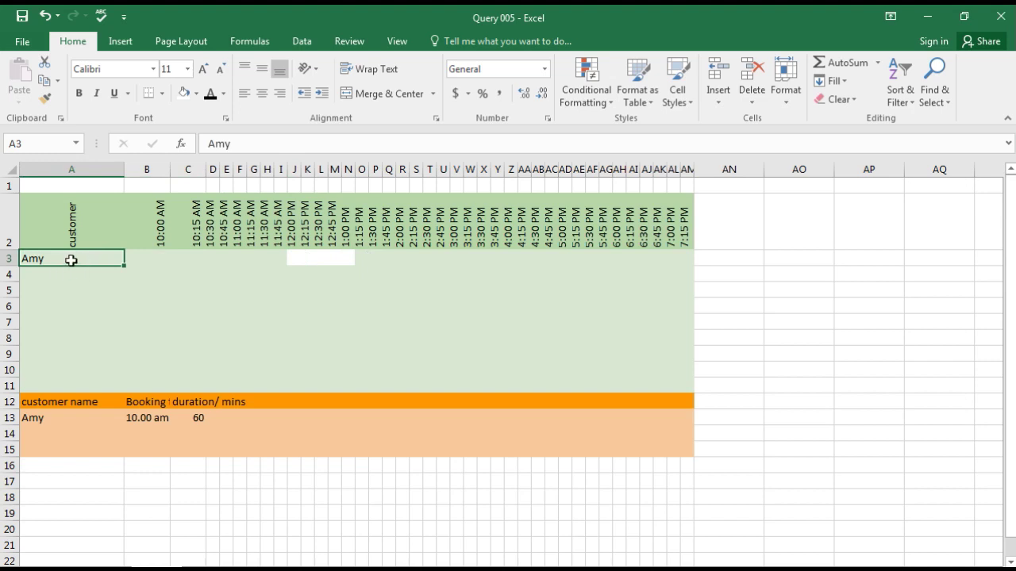
Enter three more customer names in A4:A6, the last two being Superman and He-Man
{"action": "left_click", "coordinate": [84, 275]}
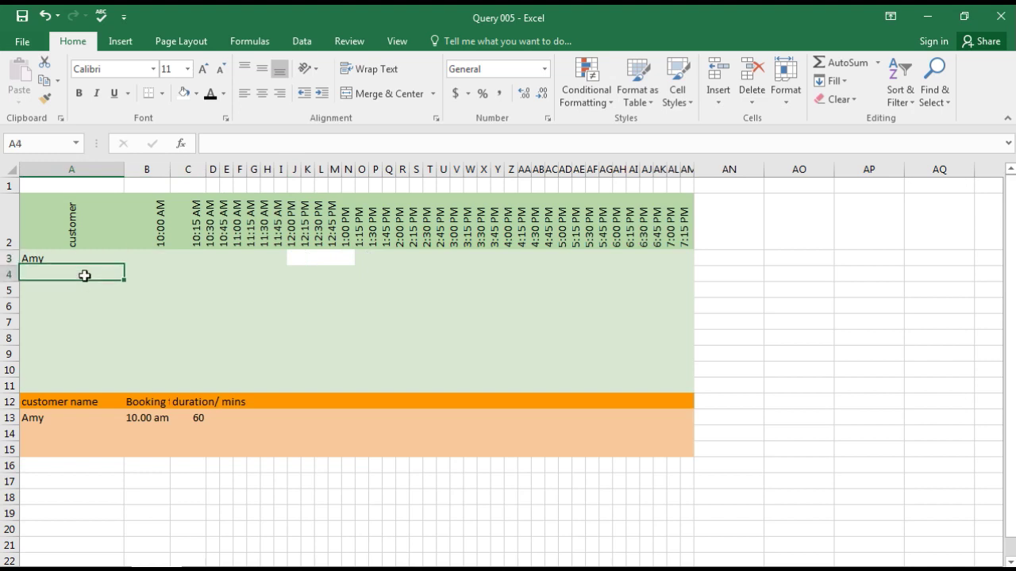
{"action": "type", "text": "Faraz"}
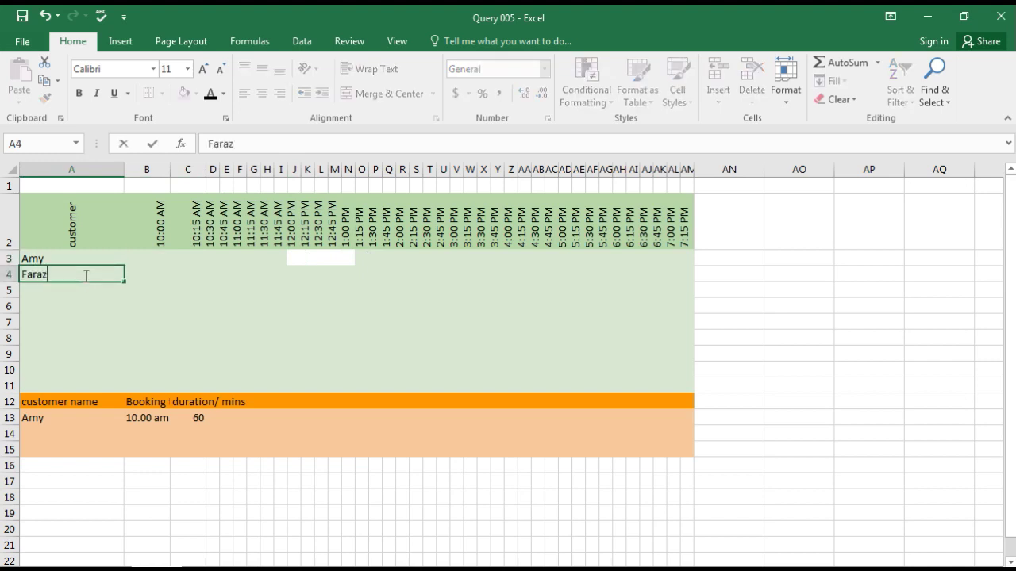
{"action": "key", "text": "Return"}
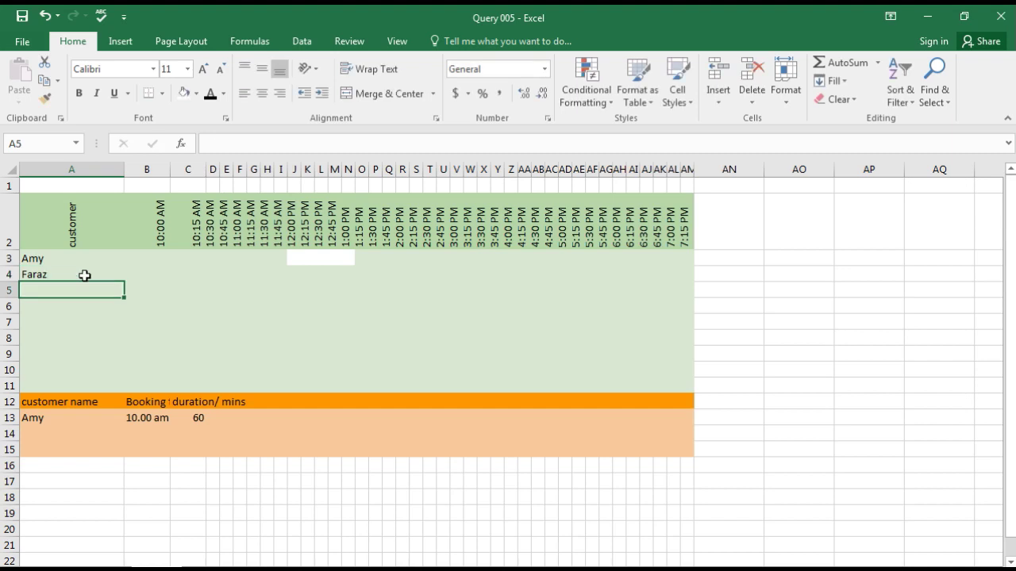
{"action": "type", "text": "Super"}
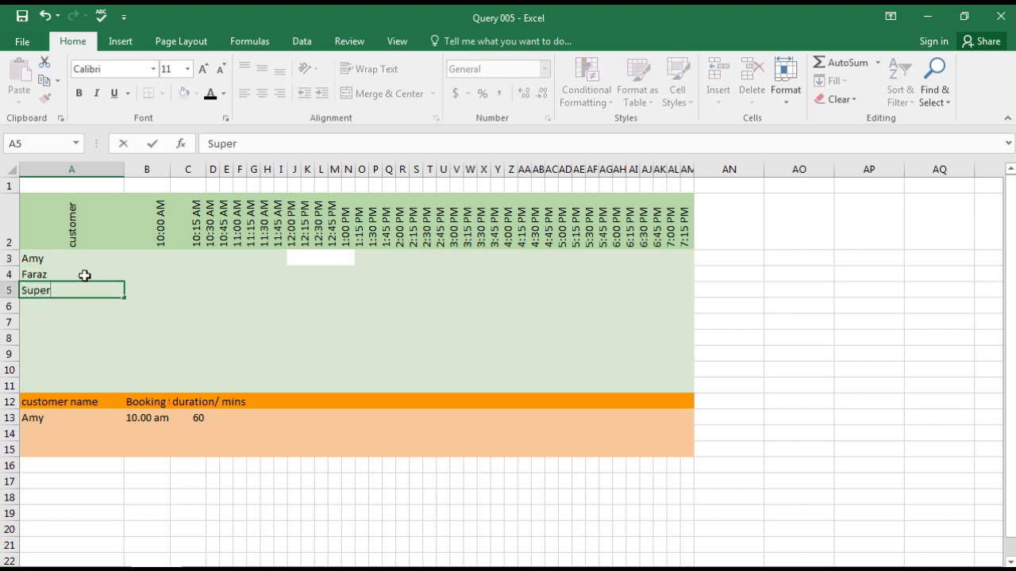
{"action": "type", "text": "man"}
{"action": "key", "text": "Return"}
{"action": "type", "text": "hema"}
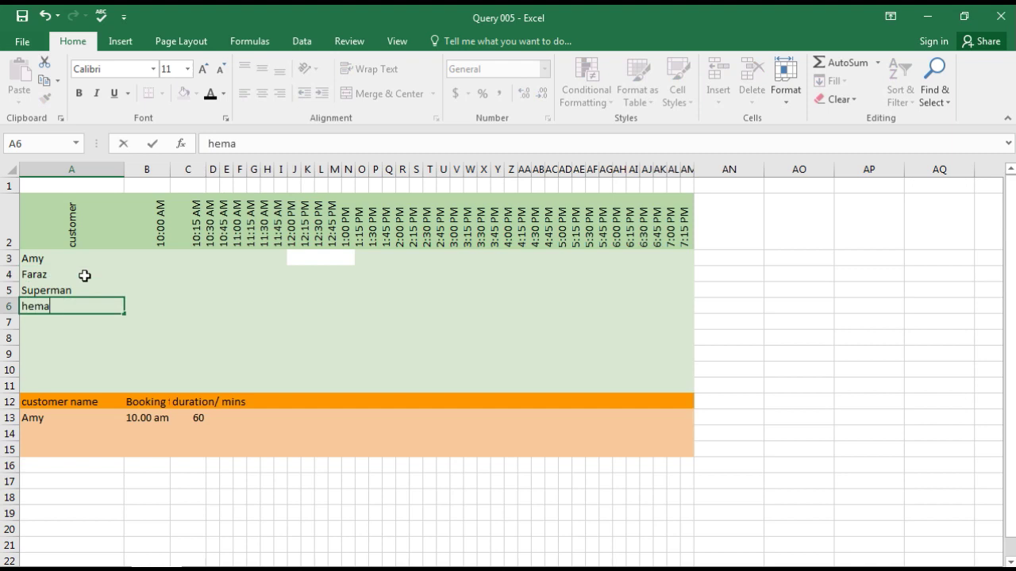
{"action": "type", "text": "n"}
{"action": "key", "text": "BackSpace"}
{"action": "key", "text": "BackSpace"}
{"action": "key", "text": "BackSpace"}
{"action": "key", "text": "BackSpace"}
{"action": "key", "text": "BackSpace"}
{"action": "type", "text": "Hema"}
{"action": "key", "text": "BackSpace"}
{"action": "key", "text": "BackSpace"}
{"action": "type", "text": "-Man"}
{"action": "key", "text": "Return"}
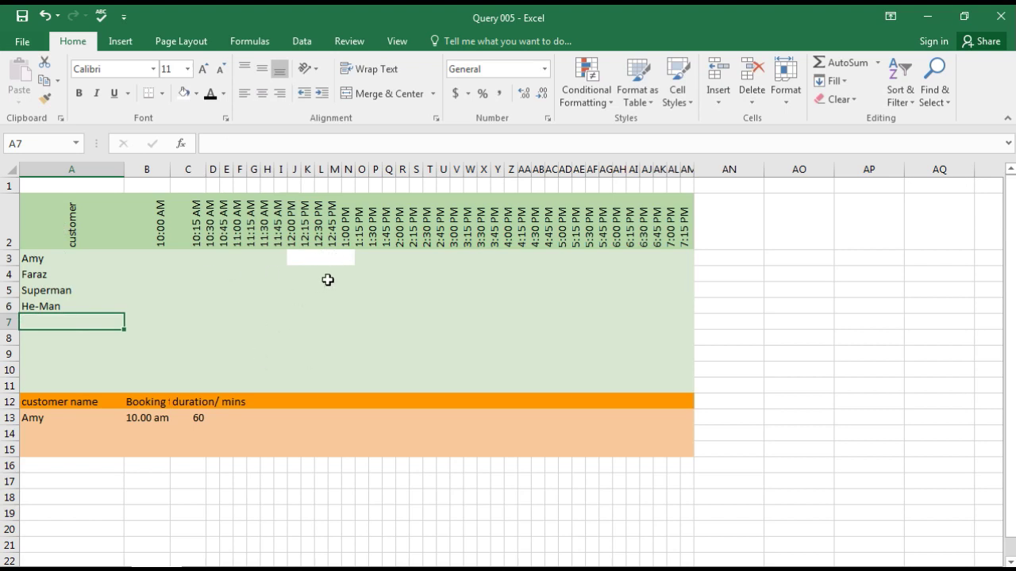
Select cell J3, the start of the white booked block
{"action": "left_click", "coordinate": [38, 275]}
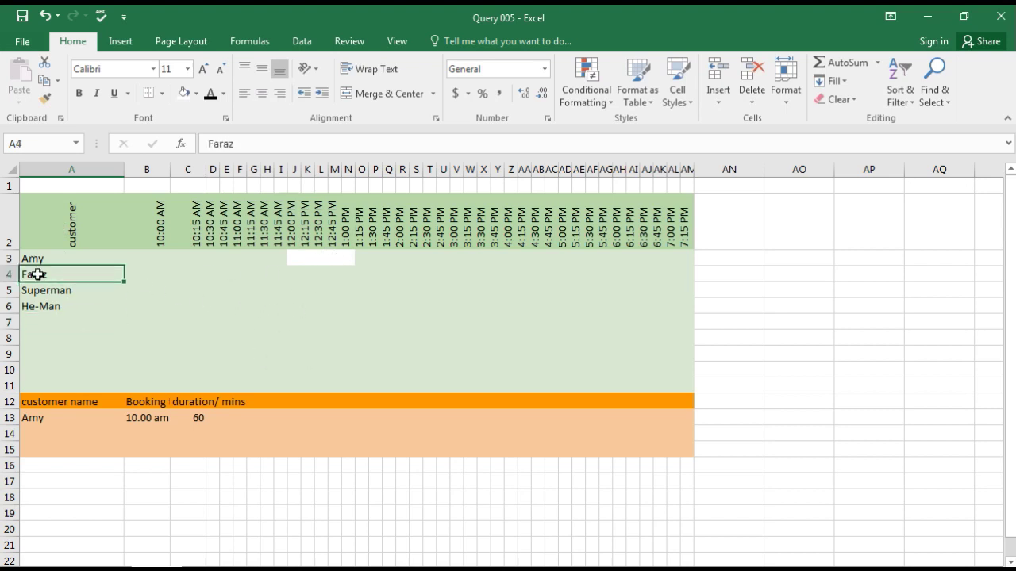
{"action": "left_click", "coordinate": [302, 261]}
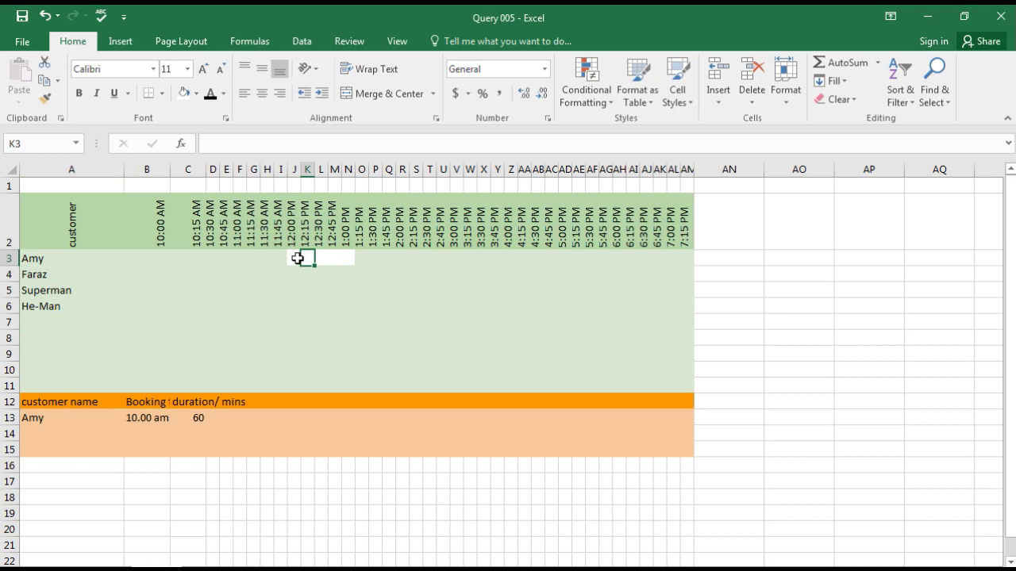
{"action": "left_click", "coordinate": [297, 259]}
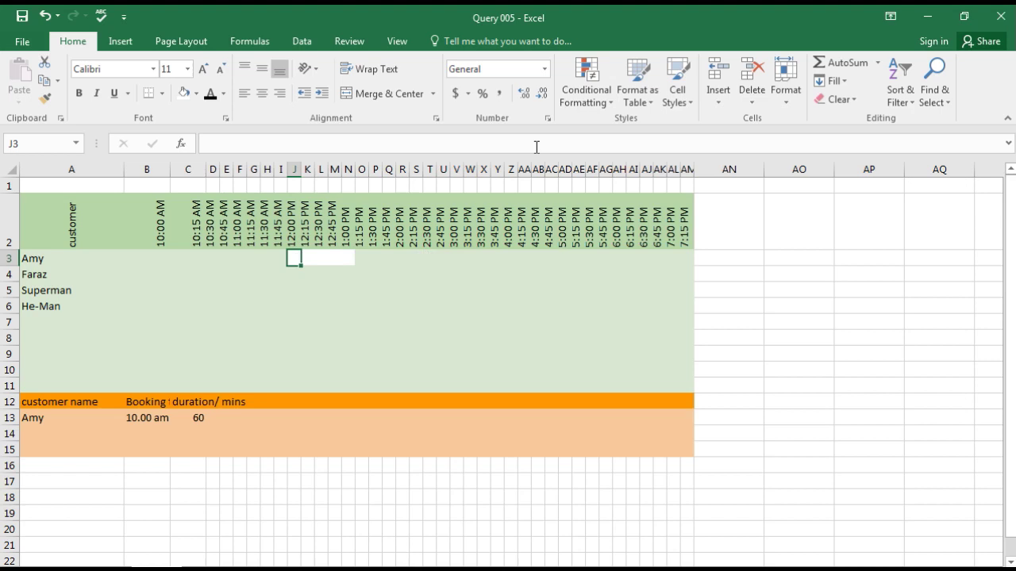
Start a new formula-based conditional formatting rule
{"action": "left_click", "coordinate": [604, 111]}
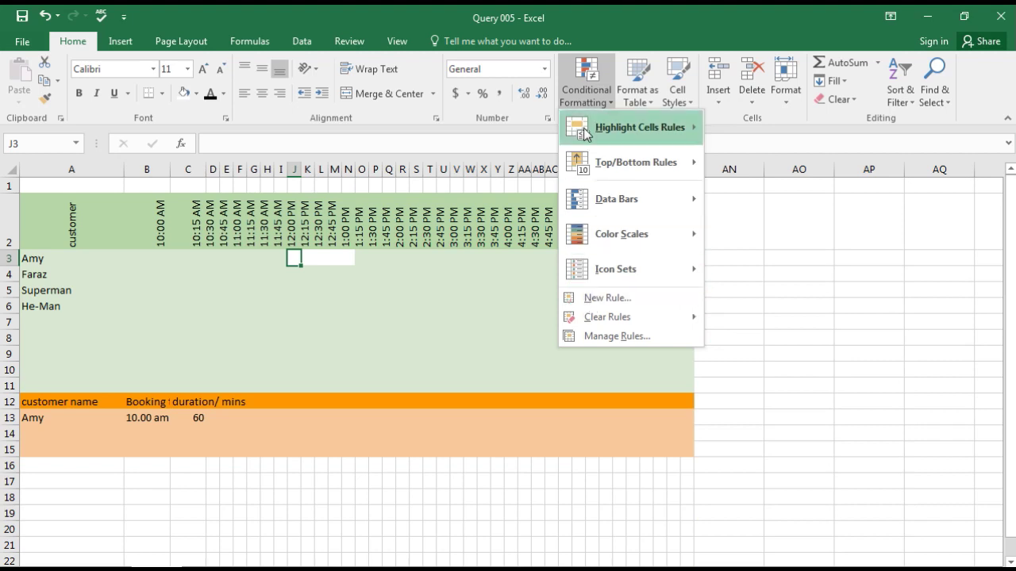
{"action": "left_click", "coordinate": [591, 299]}
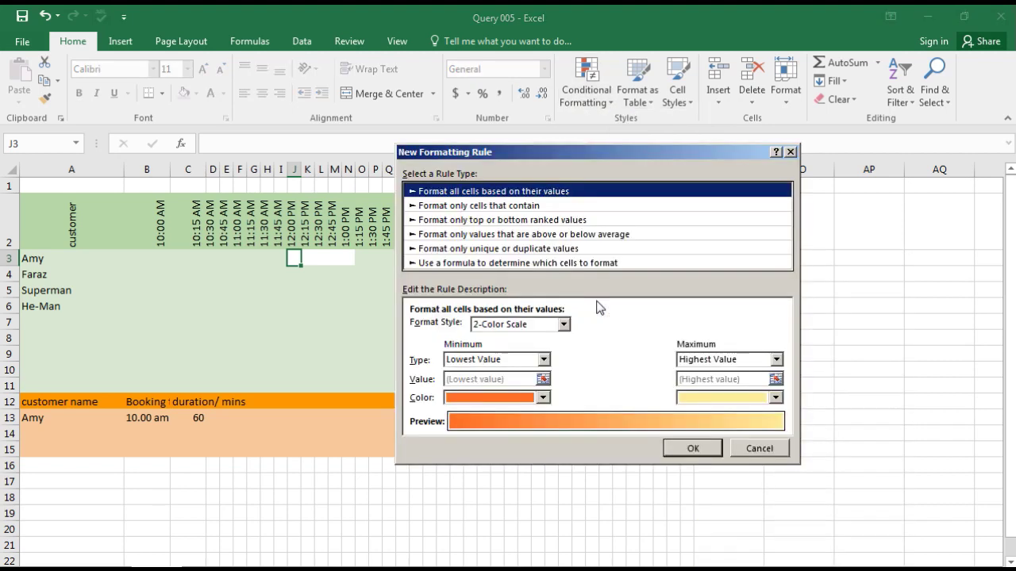
{"action": "left_click", "coordinate": [474, 264]}
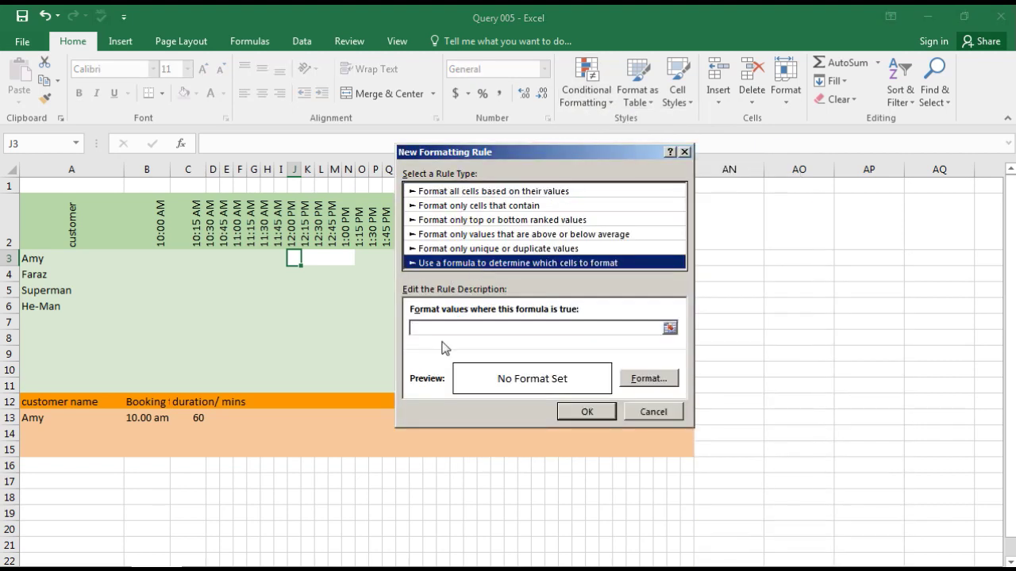
{"action": "left_click", "coordinate": [465, 325]}
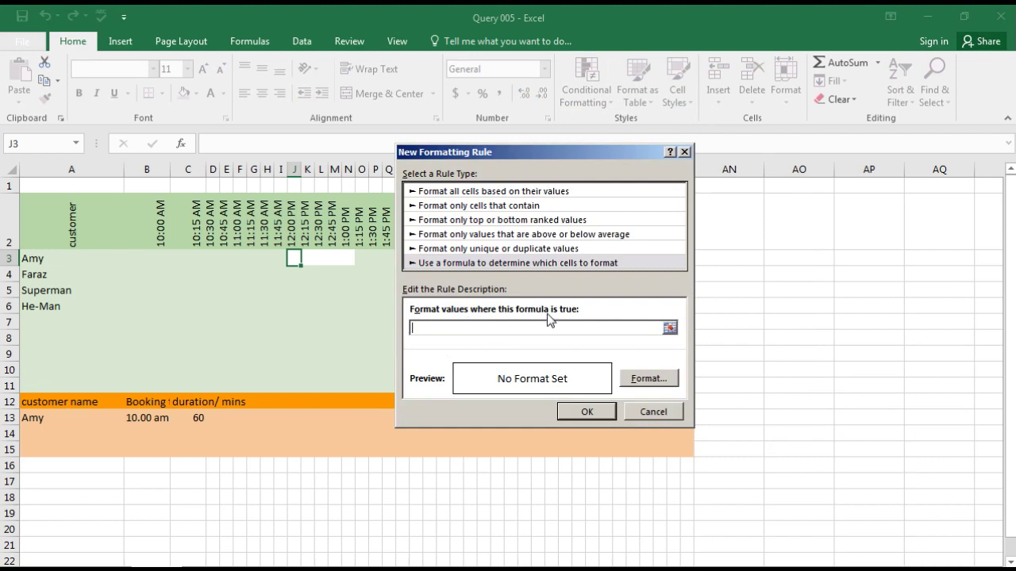
Enter the rule formula =$A3<>"", locking column A but leaving the row relative
{"action": "left_click", "coordinate": [670, 327]}
{"action": "type", "text": "="}
{"action": "left_click", "coordinate": [59, 259]}
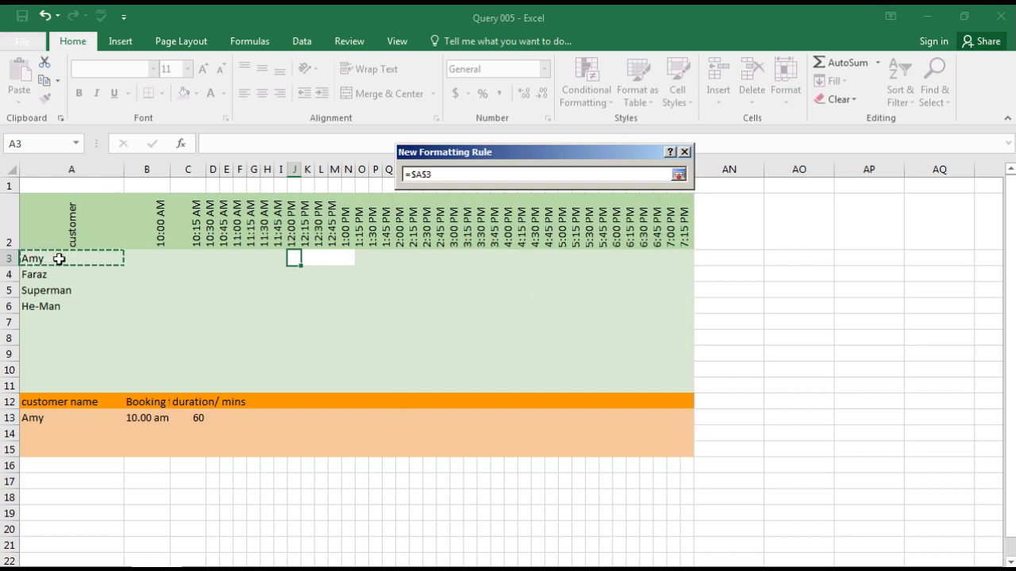
{"action": "type", "text": "<>\""}
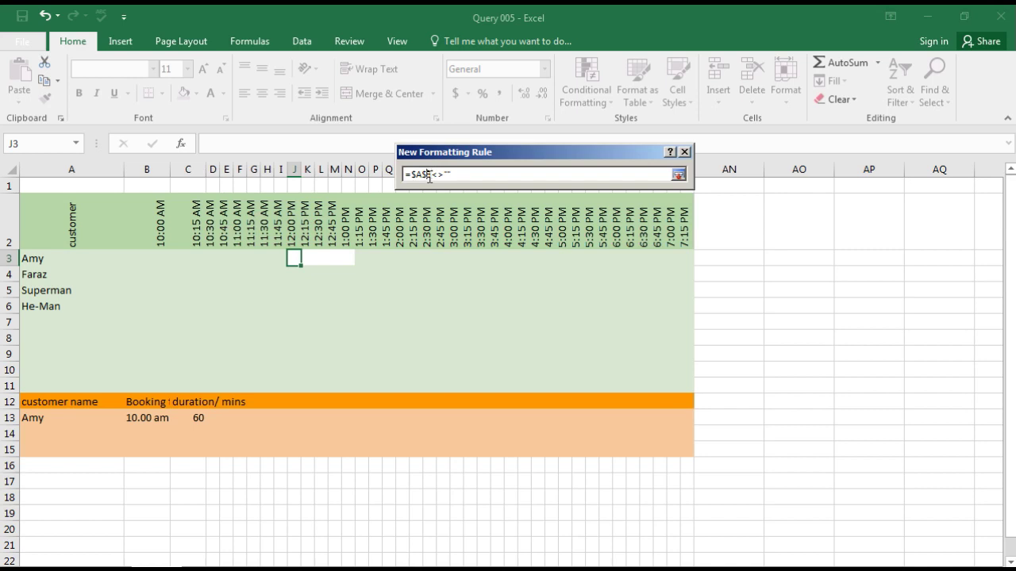
{"action": "key", "text": "BackSpace"}
{"action": "left_click", "coordinate": [679, 175]}
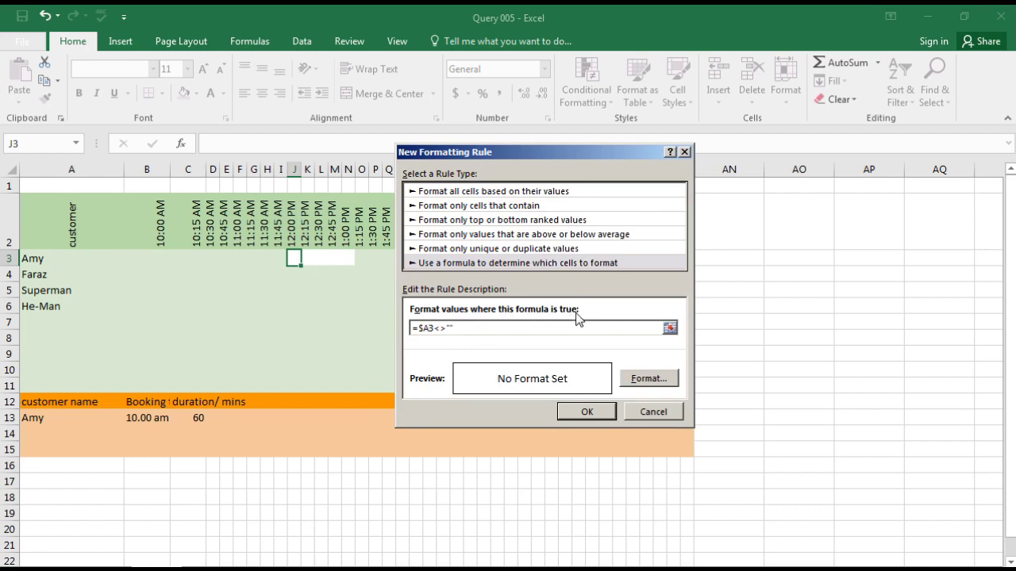
Give the =$A3<>"" rule a black fill and confirm it, turning J3 black
{"action": "left_click", "coordinate": [647, 379]}
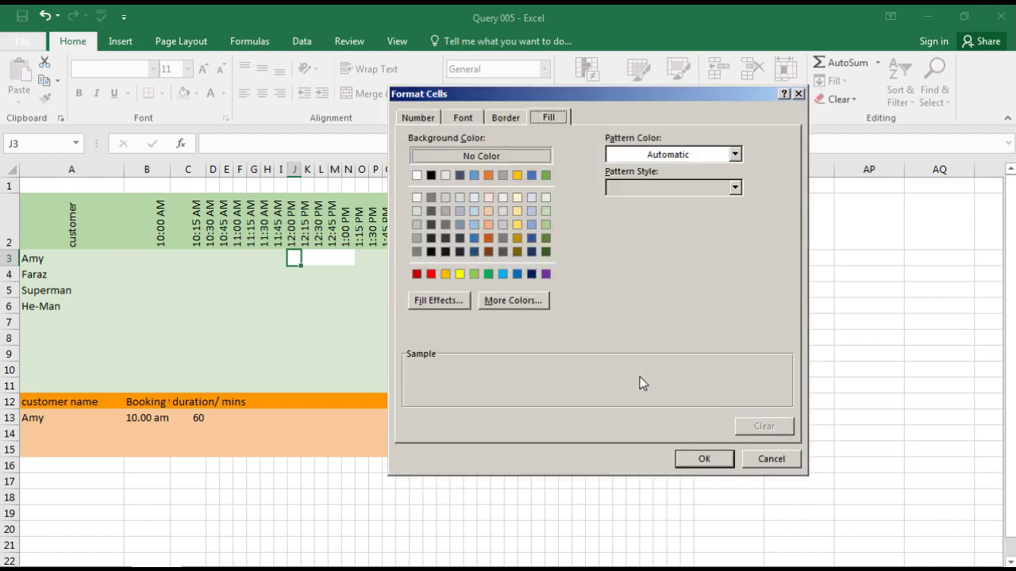
{"action": "left_click", "coordinate": [446, 252]}
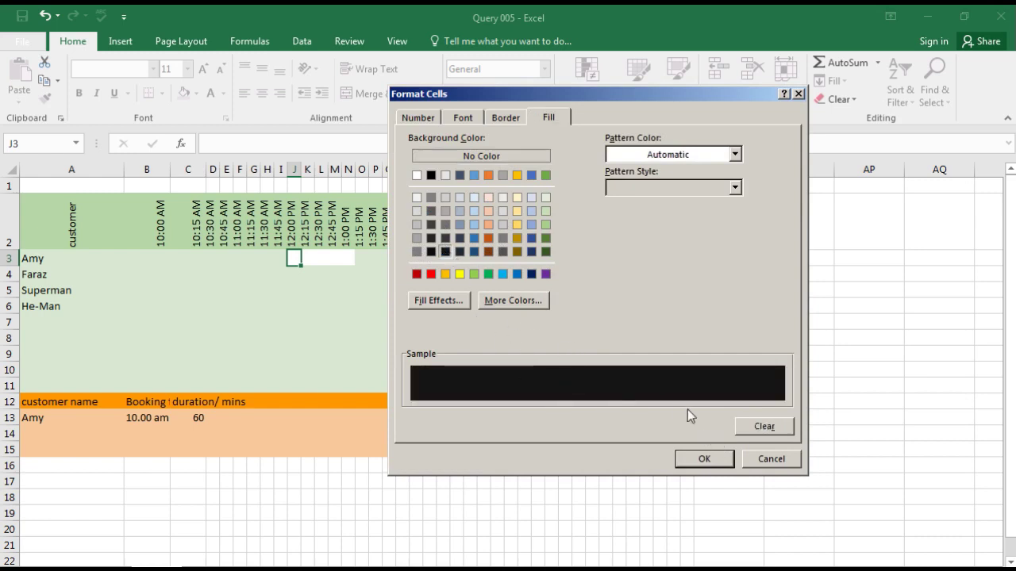
{"action": "left_click", "coordinate": [693, 459]}
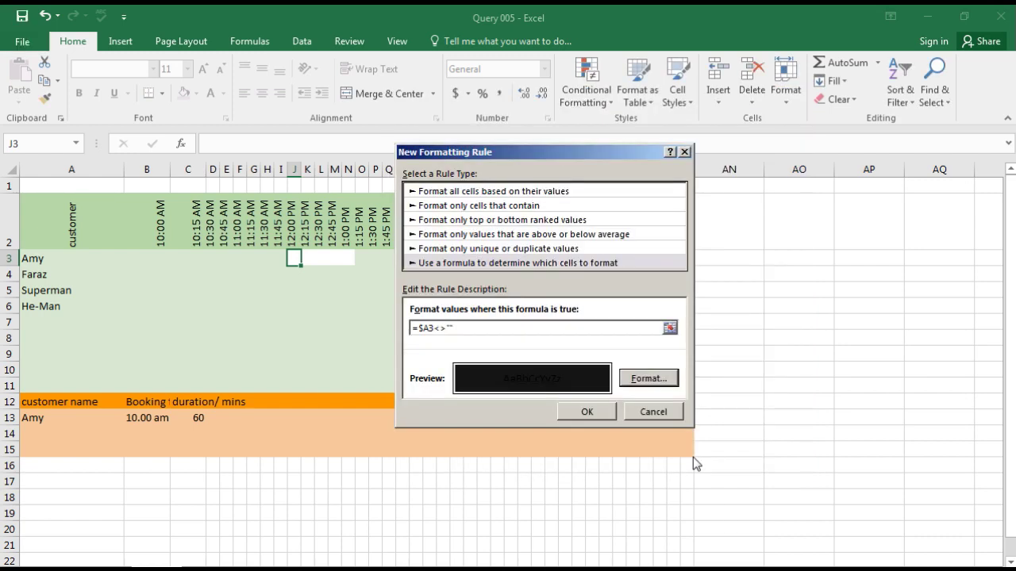
{"action": "left_click", "coordinate": [593, 411]}
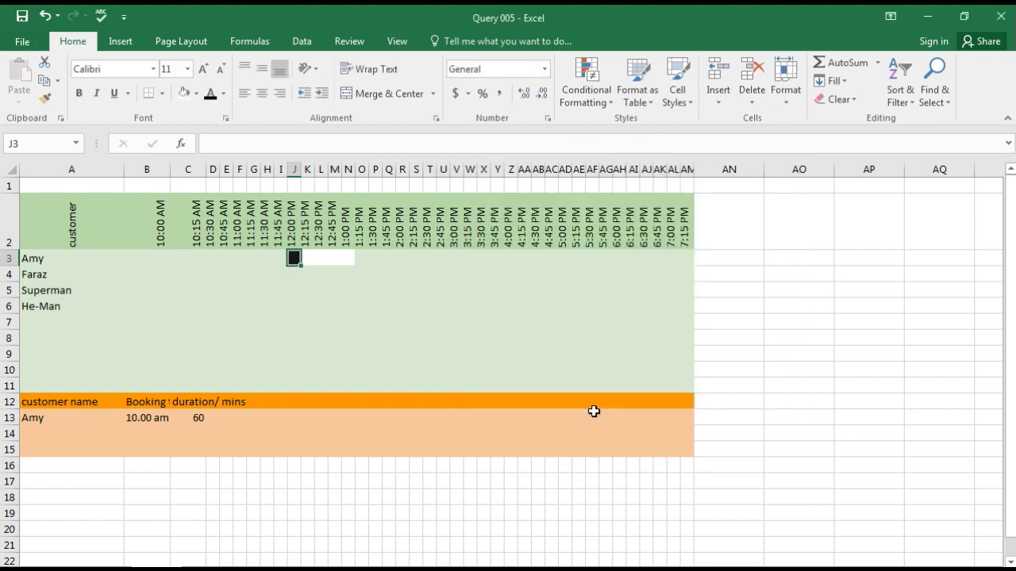
Change the black-fill rule's Applies to range to J3:N11 in Manage Rules
{"action": "left_click", "coordinate": [596, 92]}
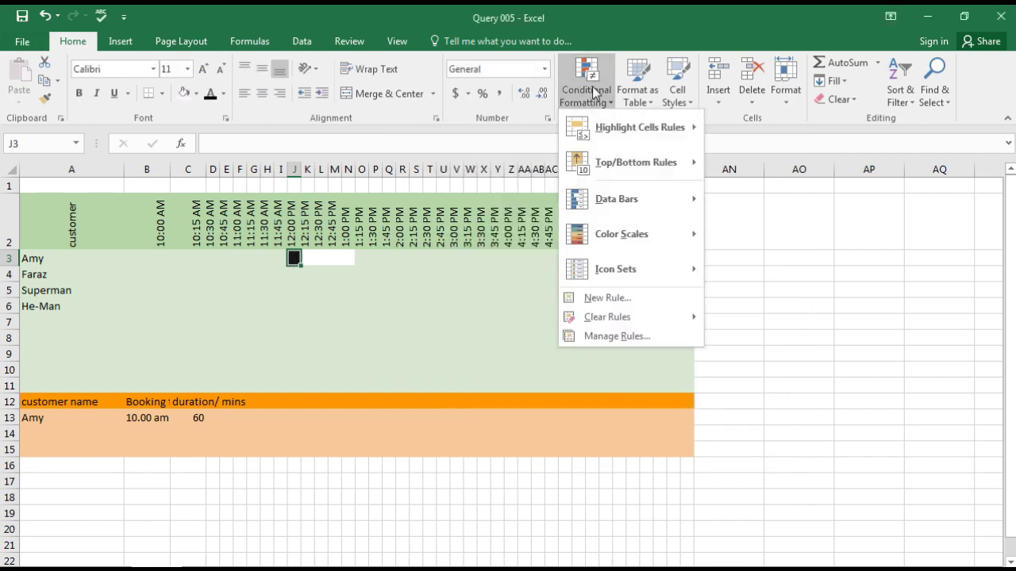
{"action": "left_click", "coordinate": [611, 336]}
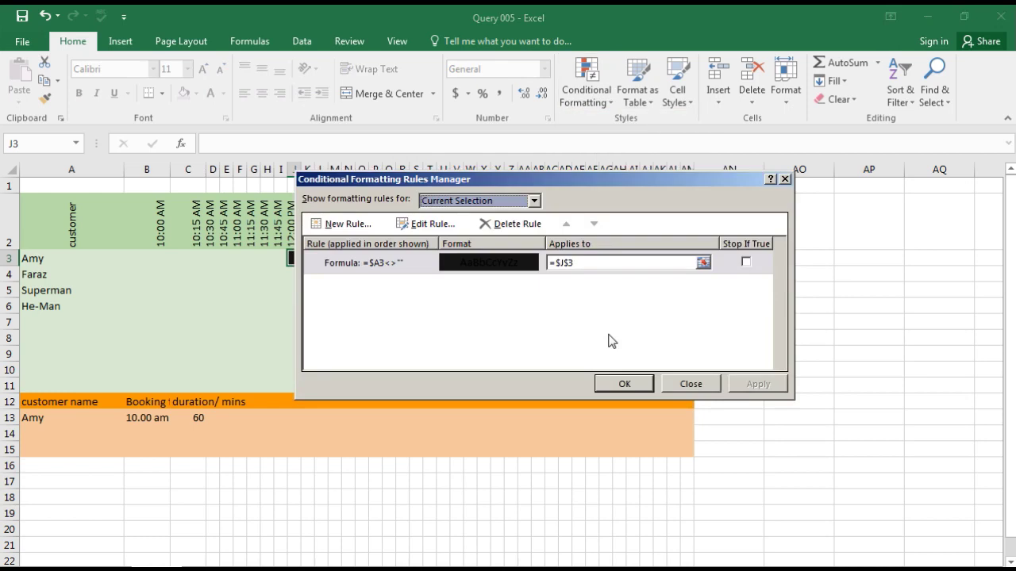
{"action": "left_click", "coordinate": [703, 264]}
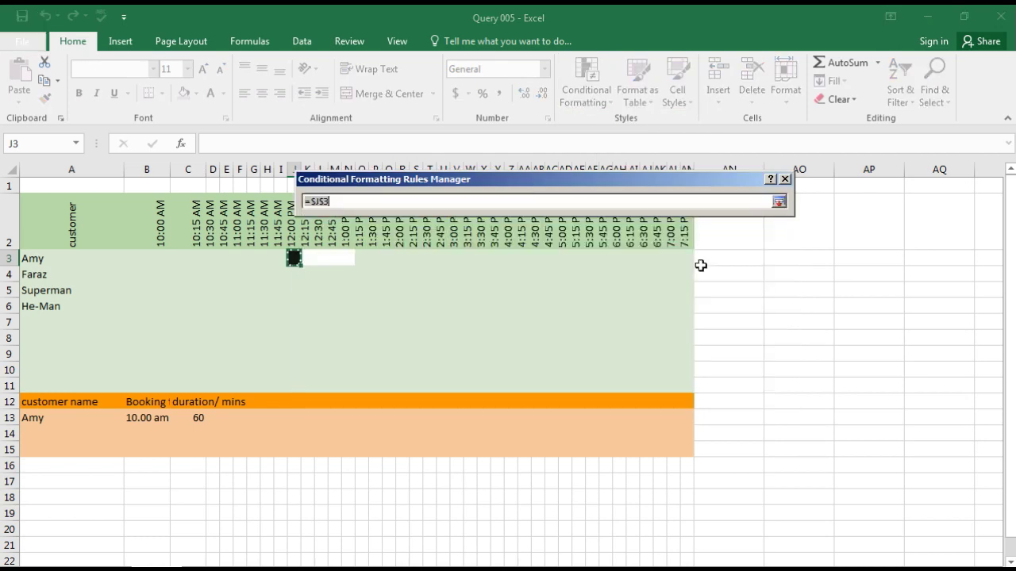
{"action": "left_click_drag", "start_coordinate": [294, 259], "coordinate": [346, 388]}
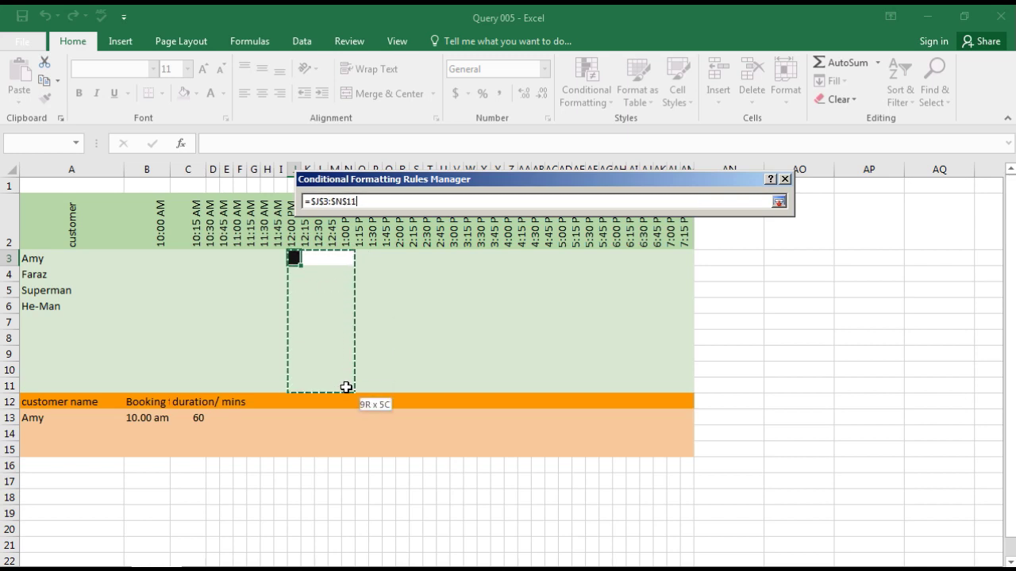
{"action": "left_click", "coordinate": [779, 201]}
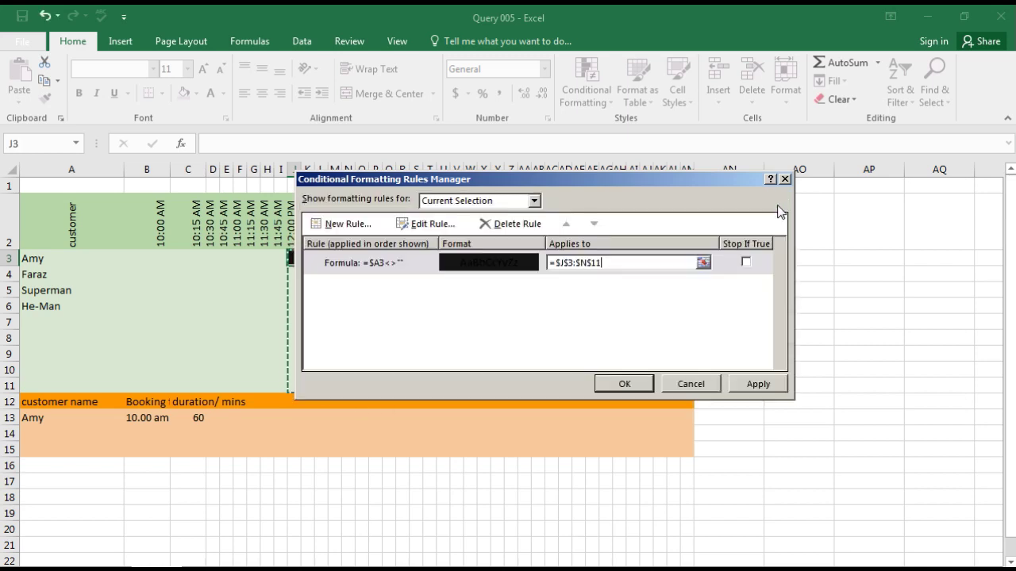
{"action": "left_click", "coordinate": [748, 383]}
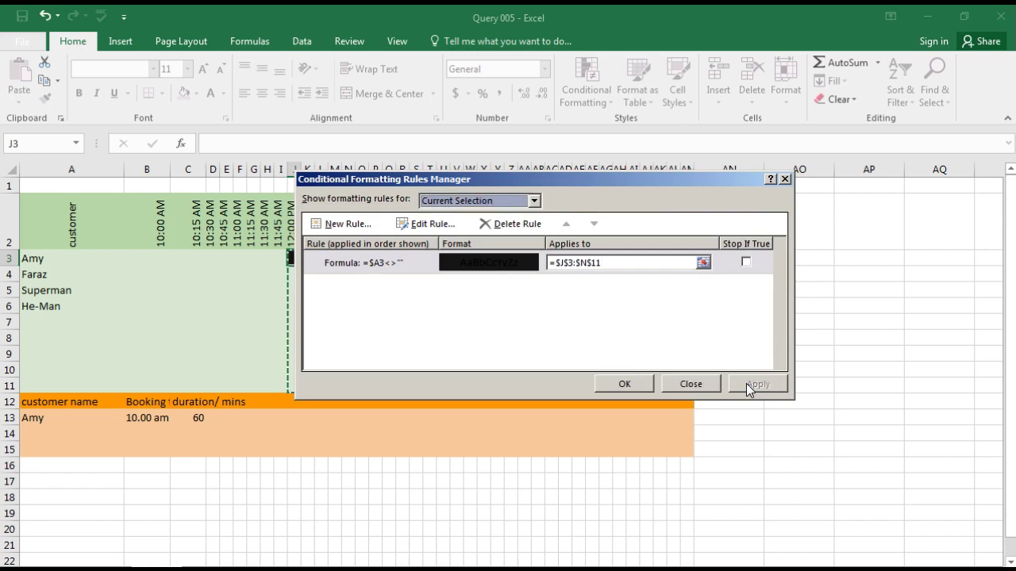
{"action": "left_click", "coordinate": [626, 385]}
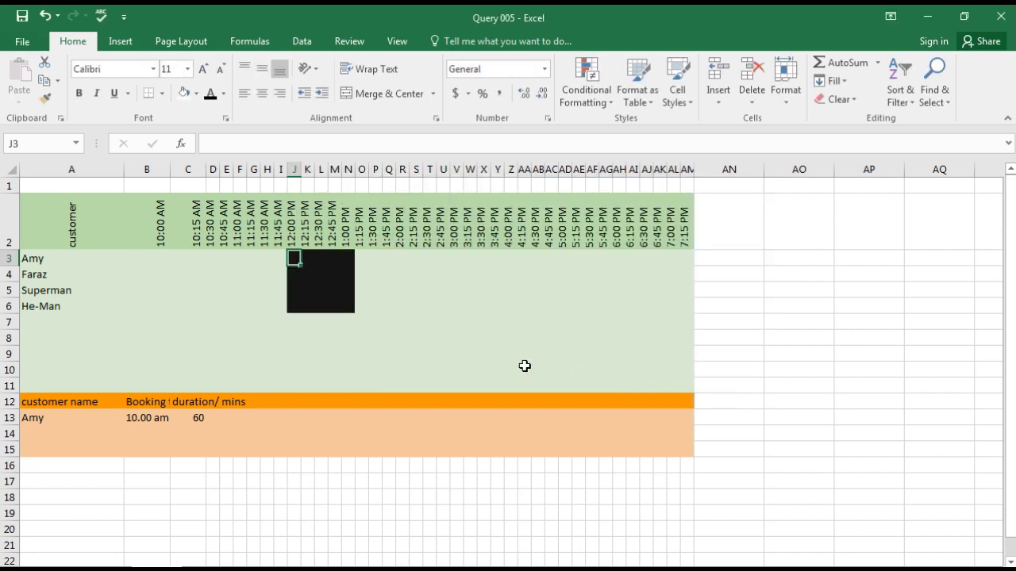
Type three more customer names into A7, A8 and A9
{"action": "left_click", "coordinate": [52, 311]}
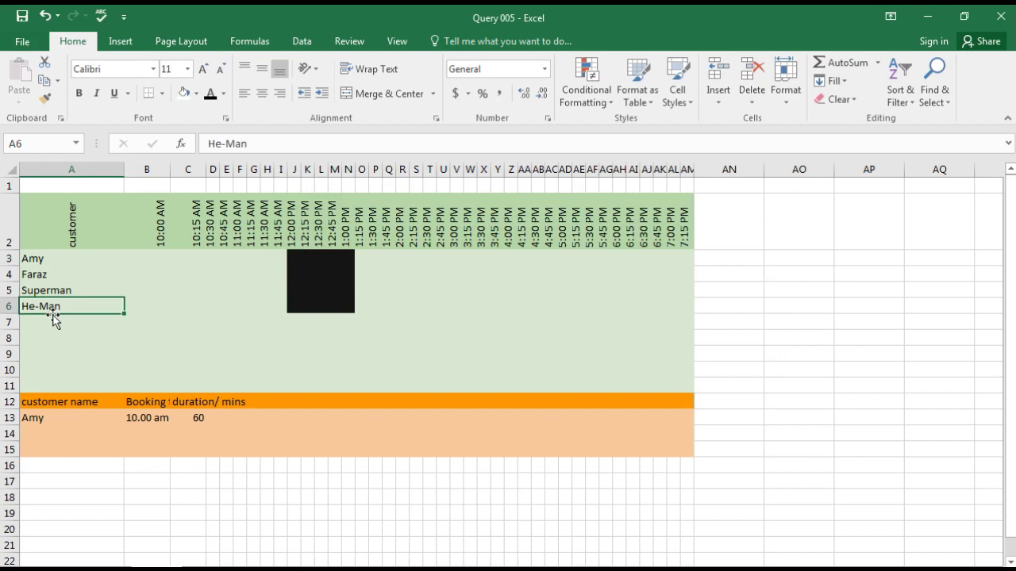
{"action": "left_click", "coordinate": [34, 323]}
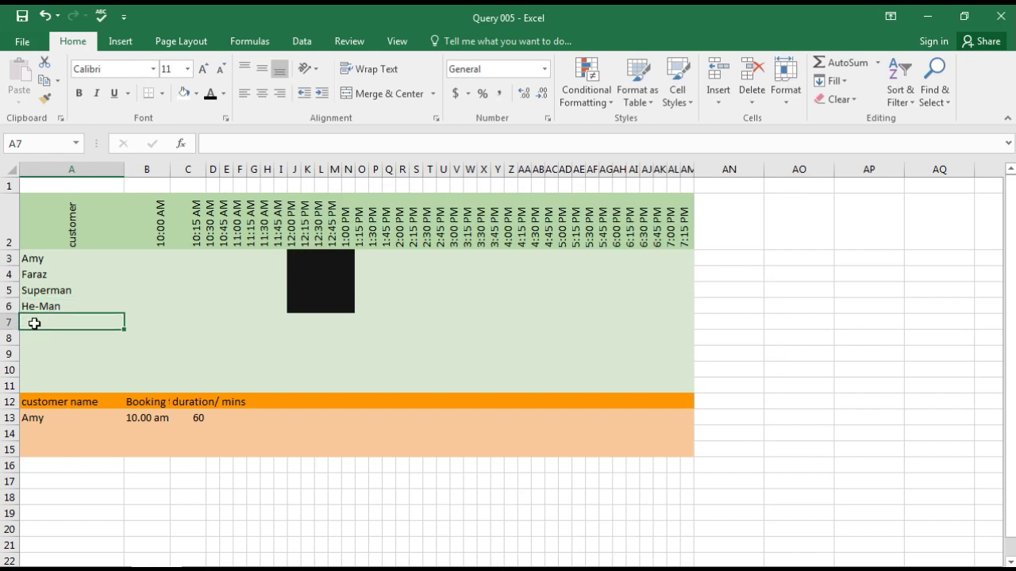
{"action": "type", "text": "Ahmed"}
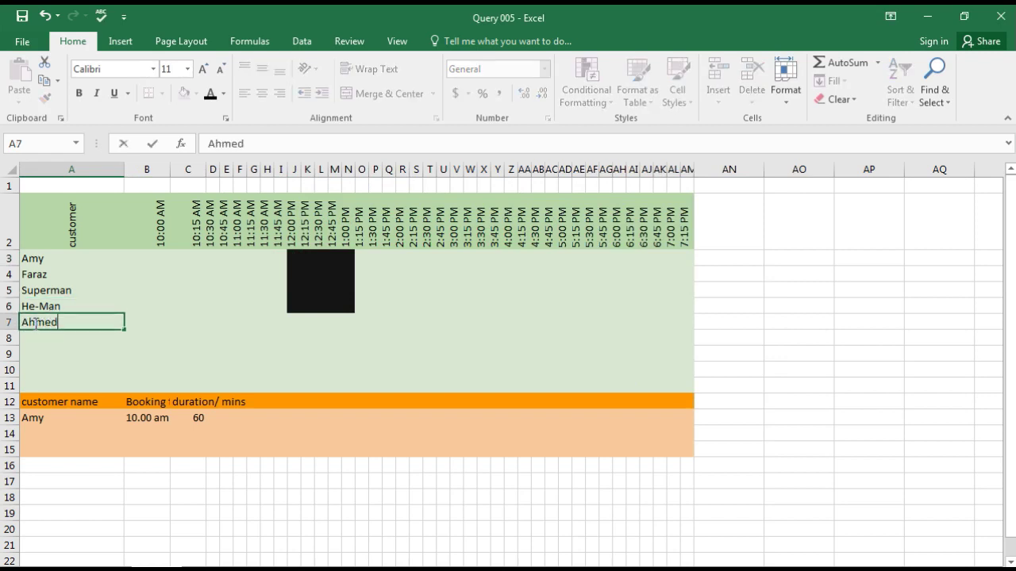
{"action": "key", "text": "Return"}
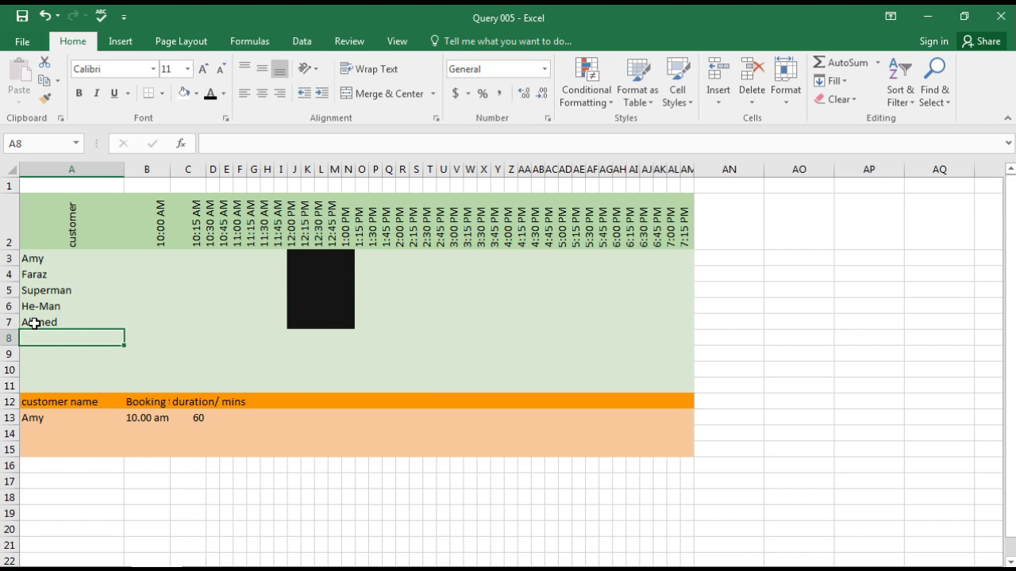
{"action": "type", "text": "Nilesh"}
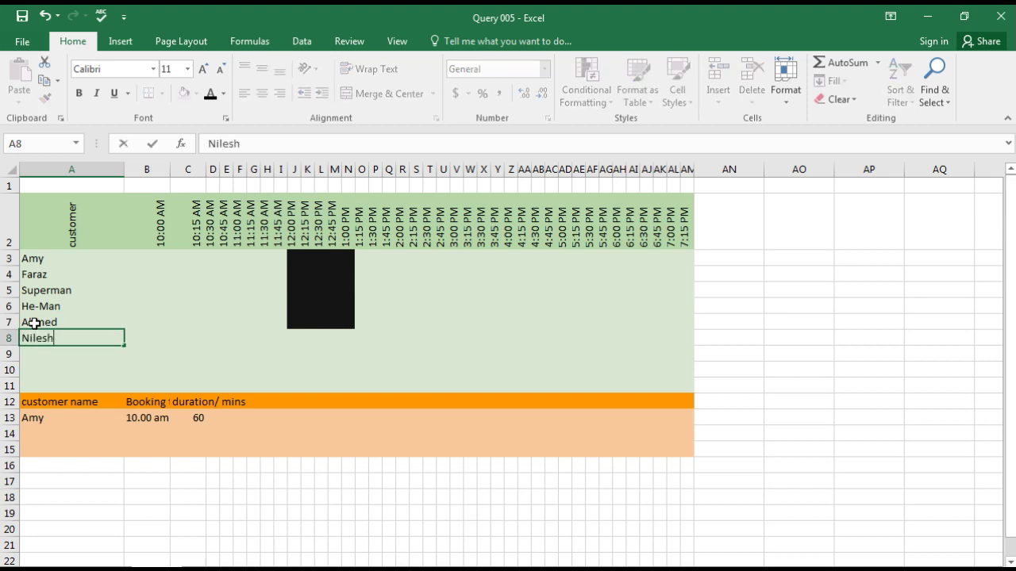
{"action": "key", "text": "Return"}
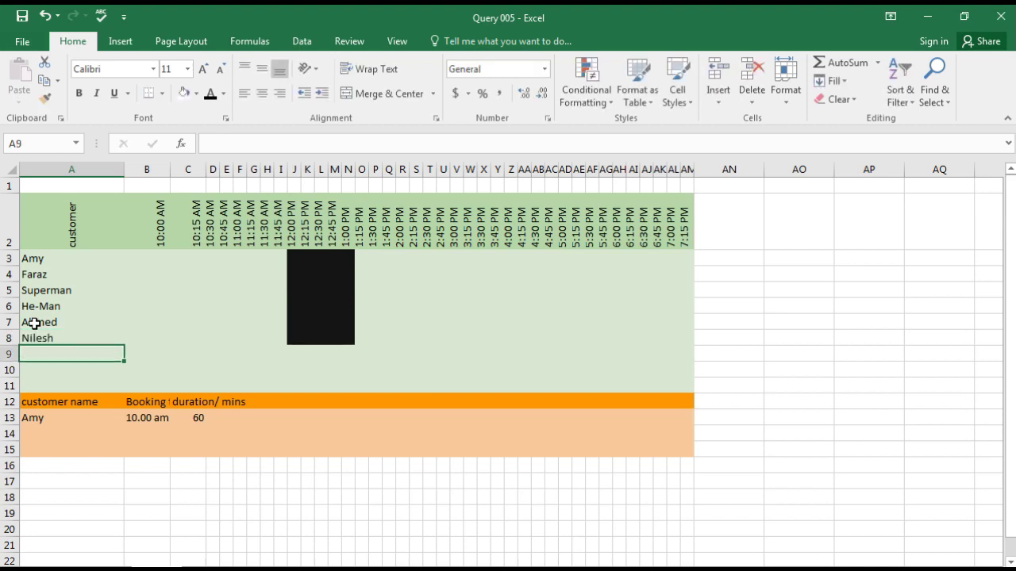
{"action": "type", "text": "Sunita"}
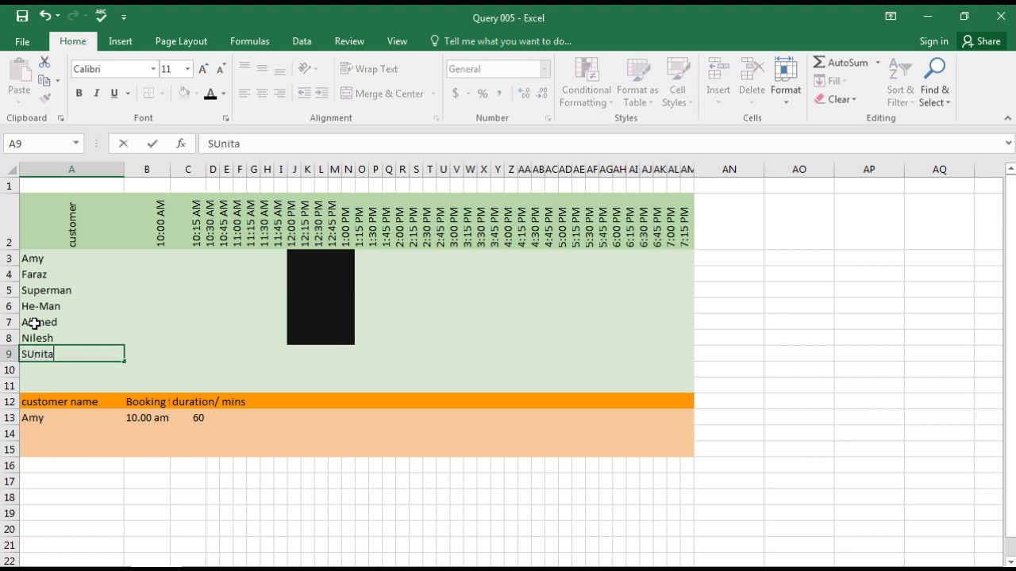
{"action": "key", "text": "Return"}
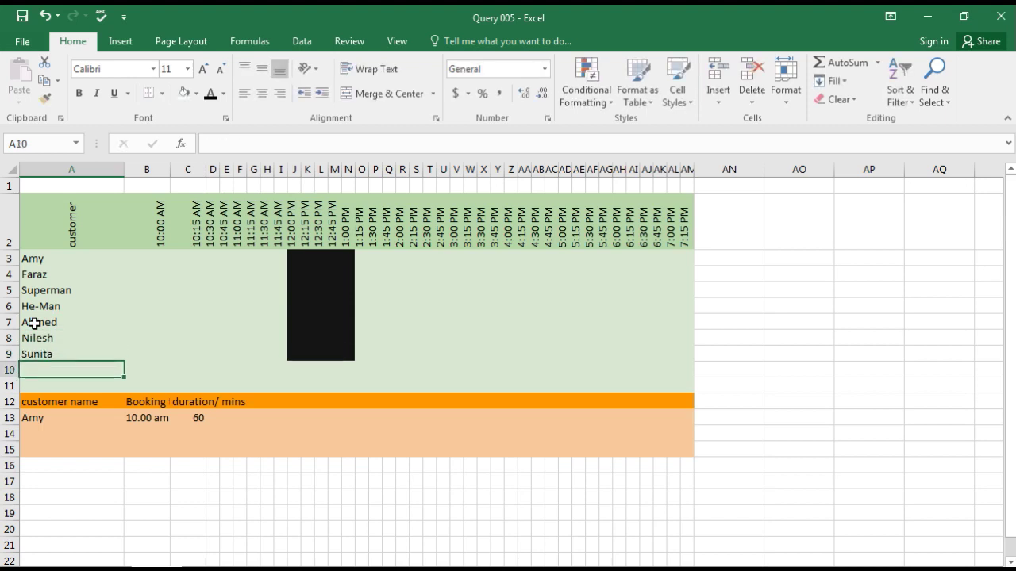